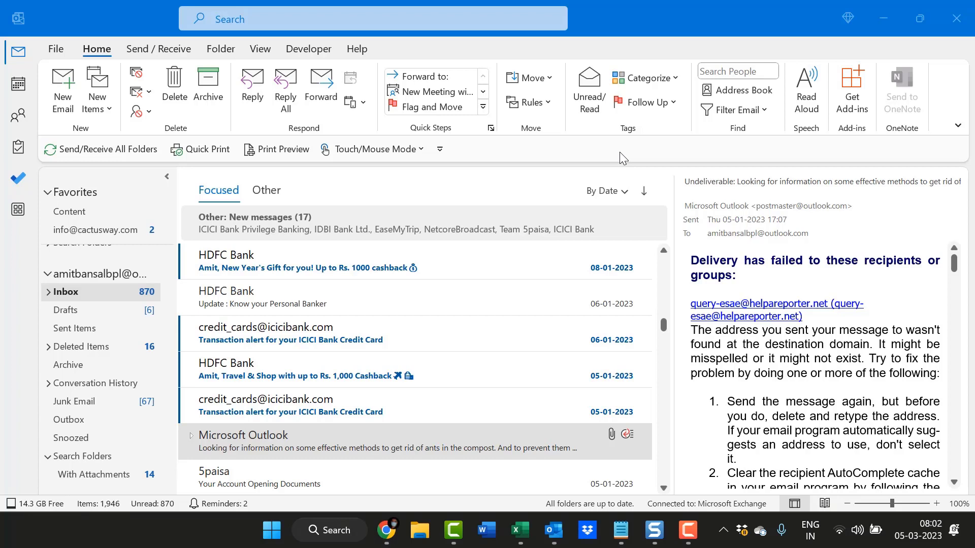
- Open Go to Folder with Ctrl+Y, expand the account's folder list, and select Contacts
click(713, 6)
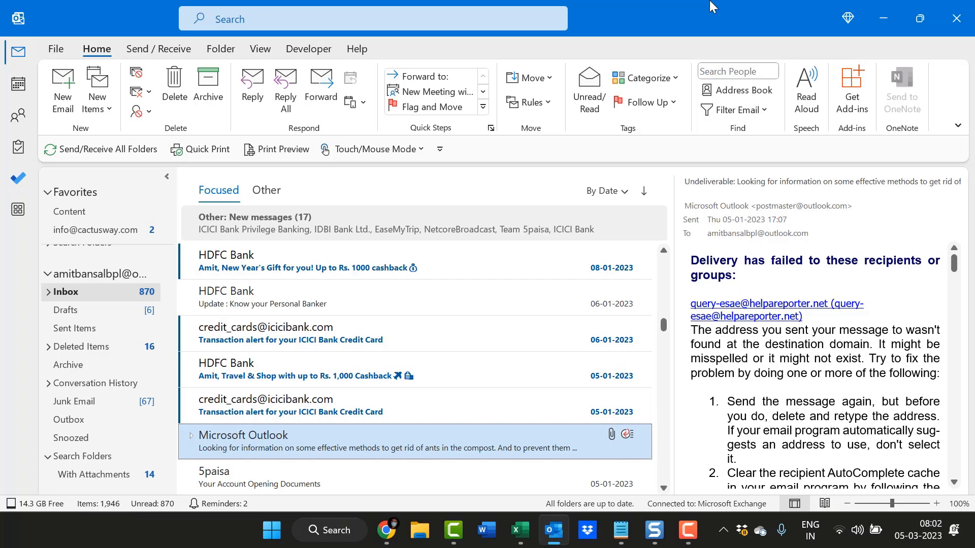
key(ctrl+y)
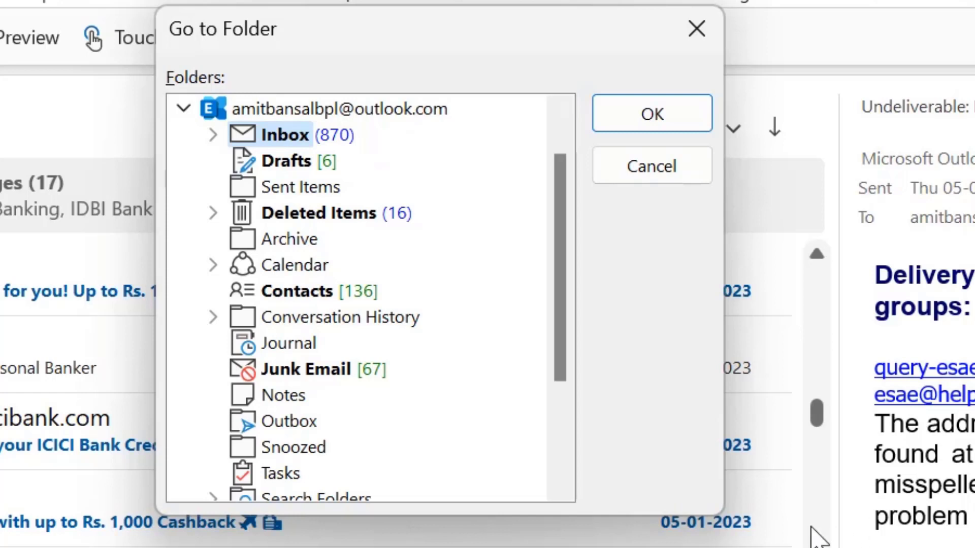
click(184, 108)
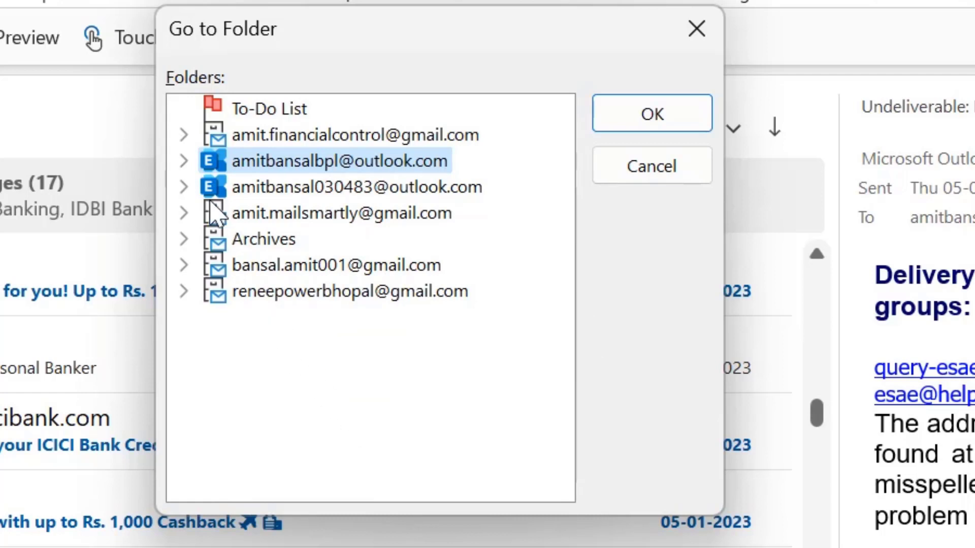
click(182, 165)
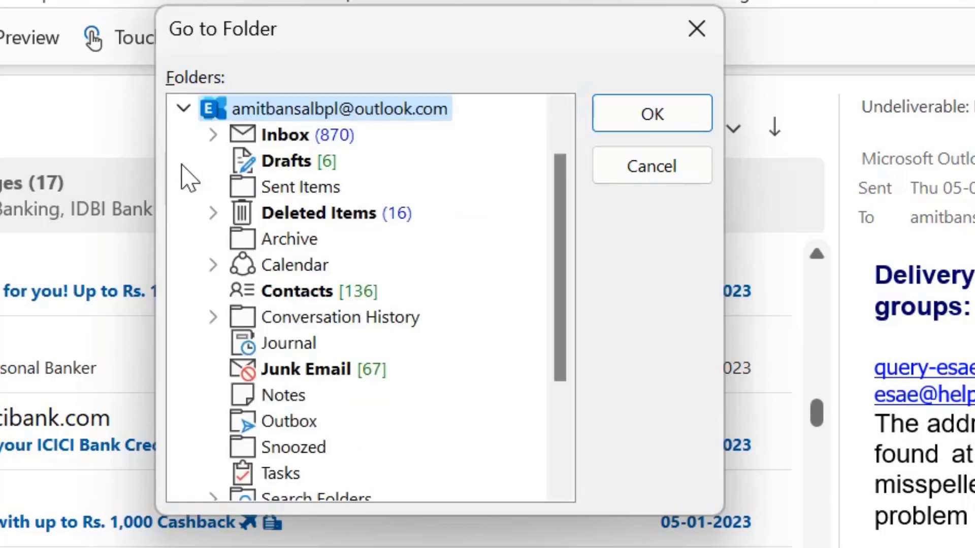
click(301, 298)
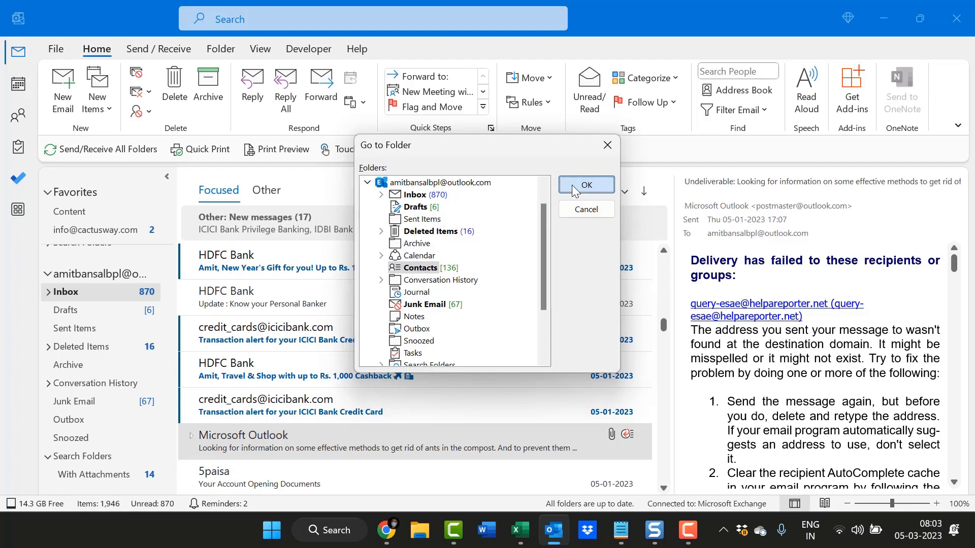
- Switch to Contacts, search people for 'deep', and open the DV contact's card
click(586, 186)
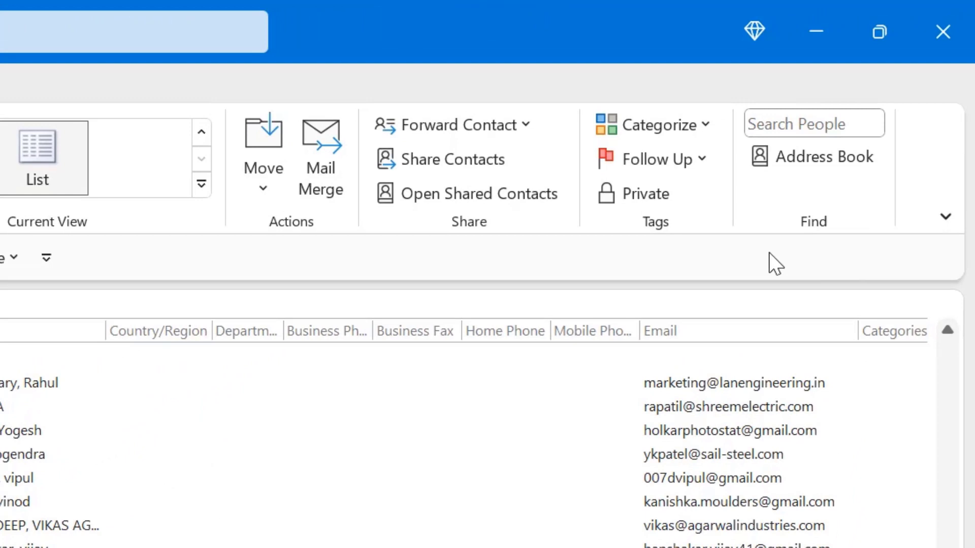
click(810, 123)
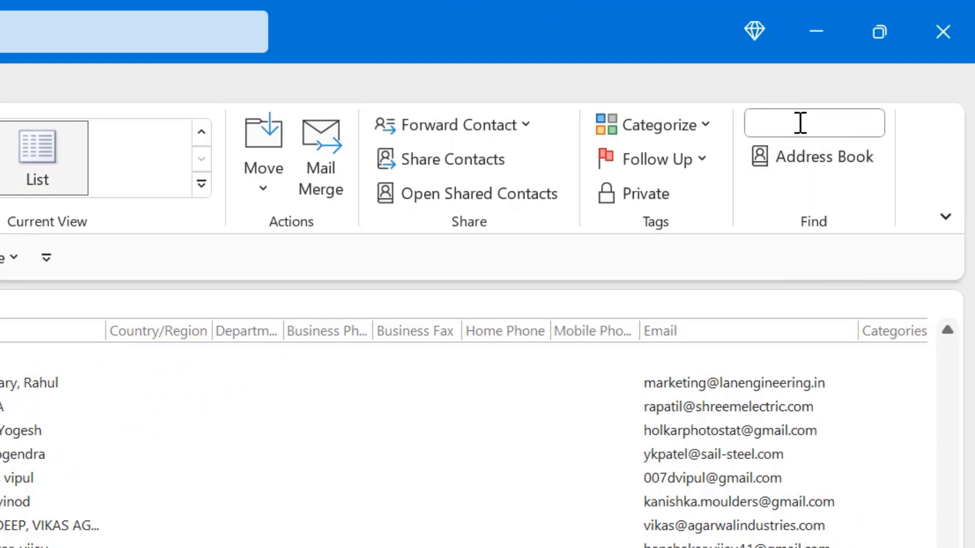
text(deepa)
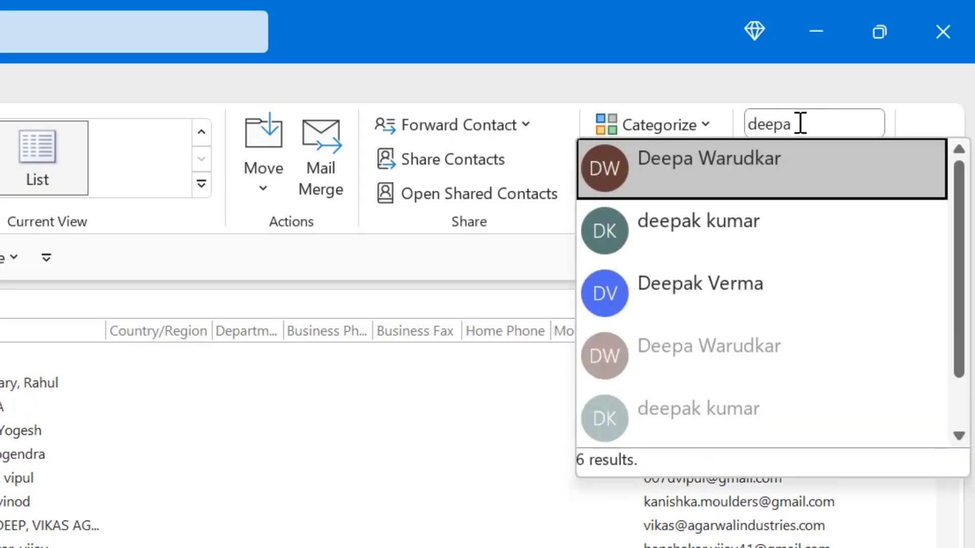
scroll(810, 250, down, 1)
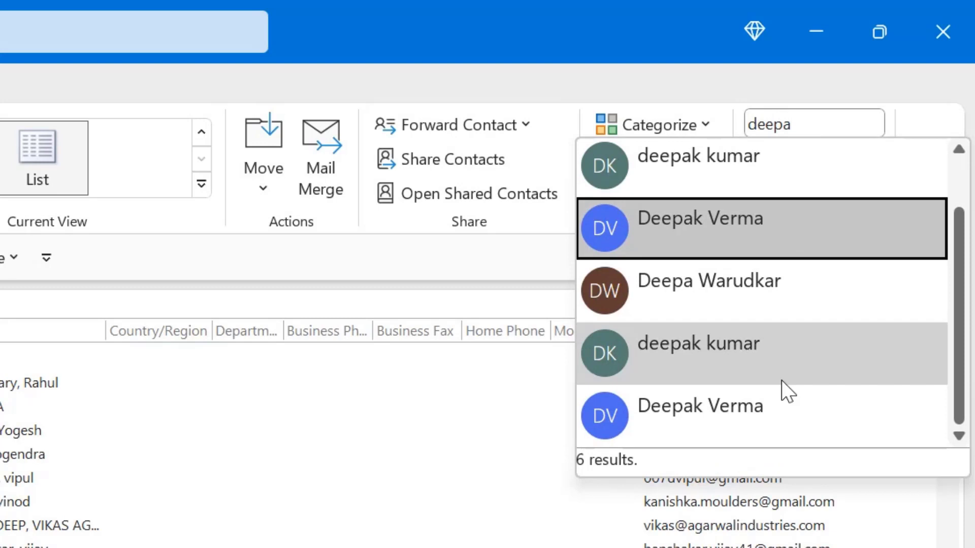
scroll(751, 238, up, 1)
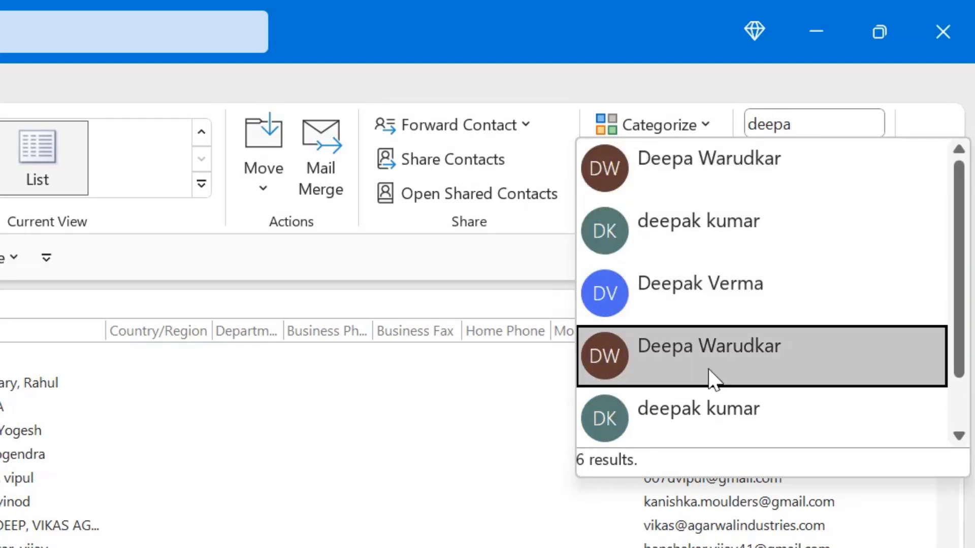
key(BackSpace)
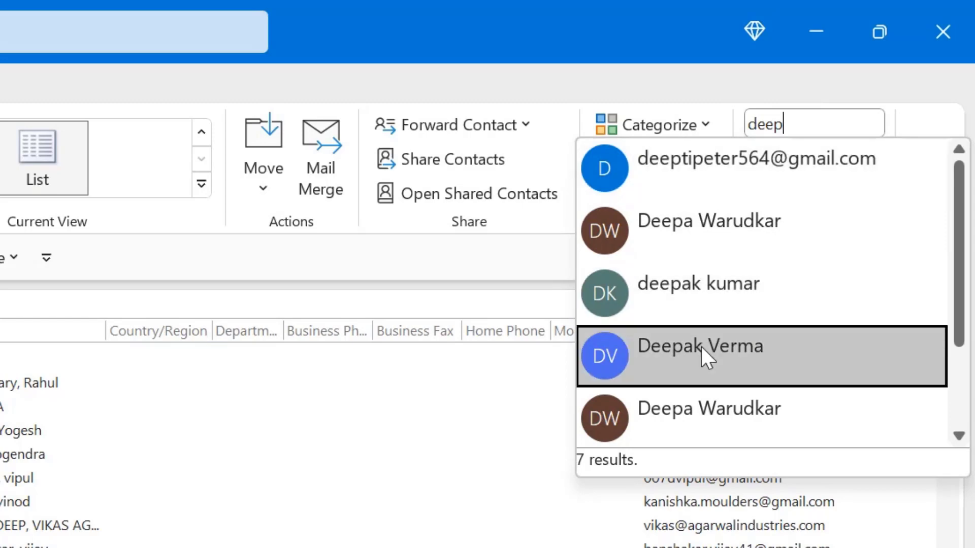
click(701, 358)
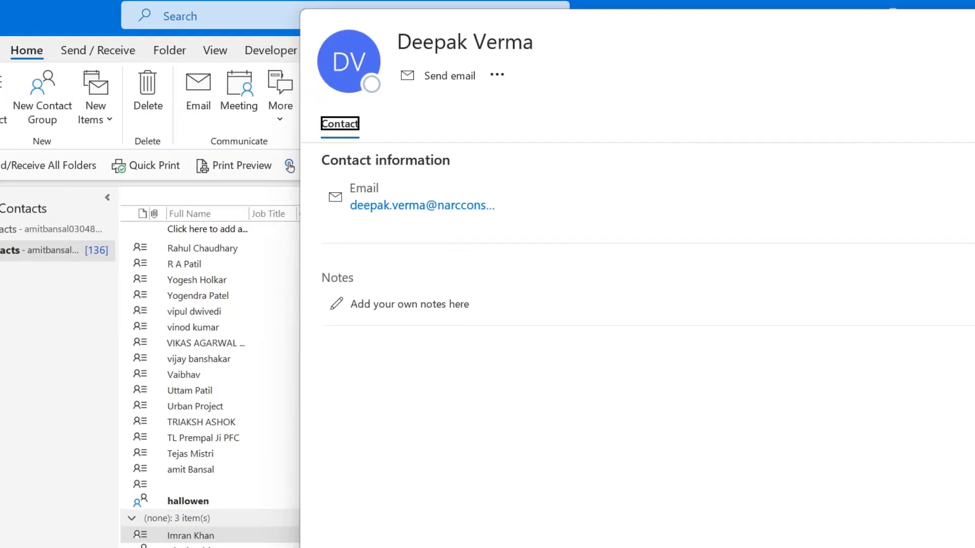
- Close the DV card, search the Address Book for 'ee', then open and close the DK contact
key(Escape)
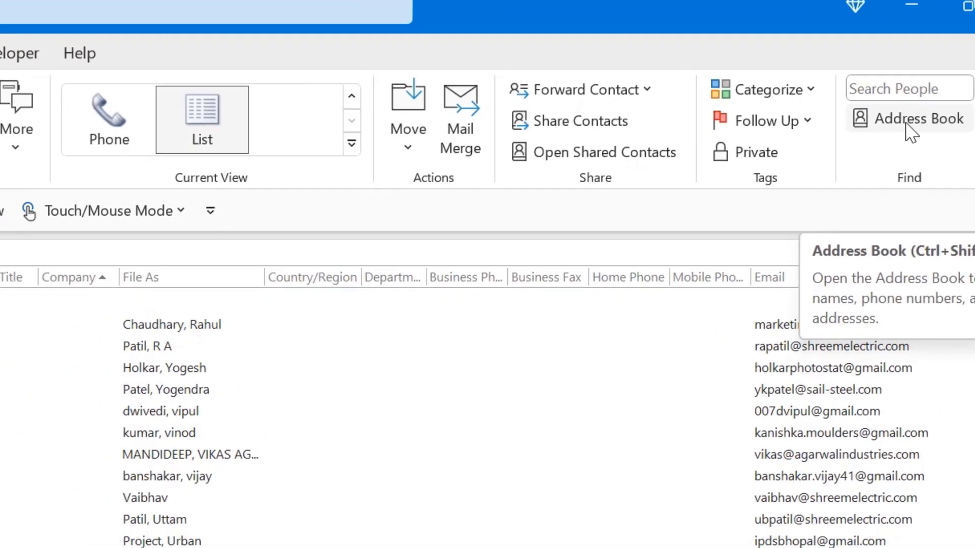
click(863, 111)
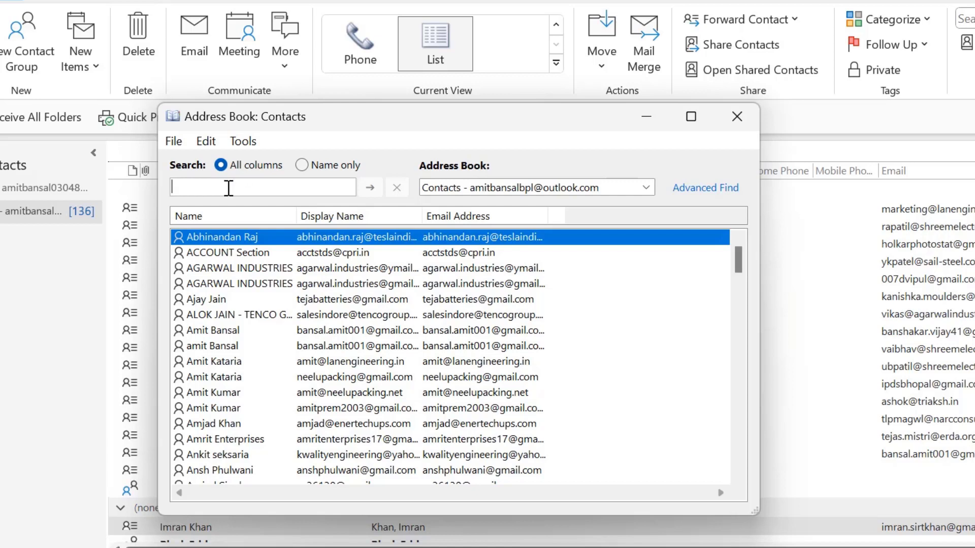
text(eepak)
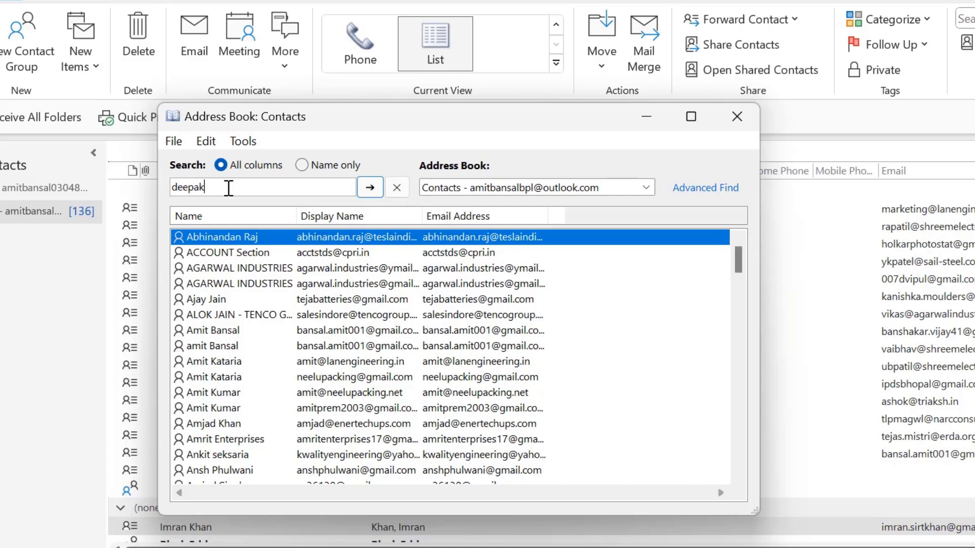
key(Return)
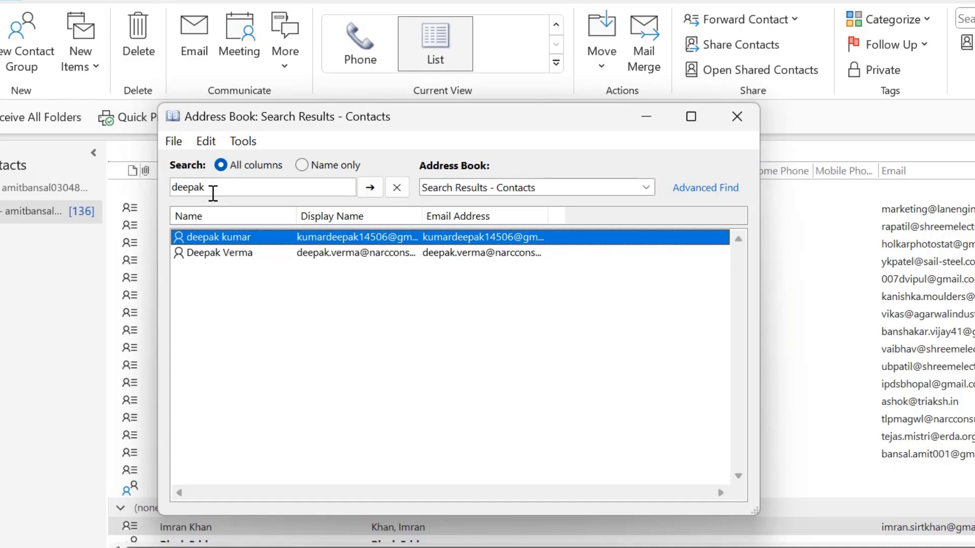
double_click(205, 237)
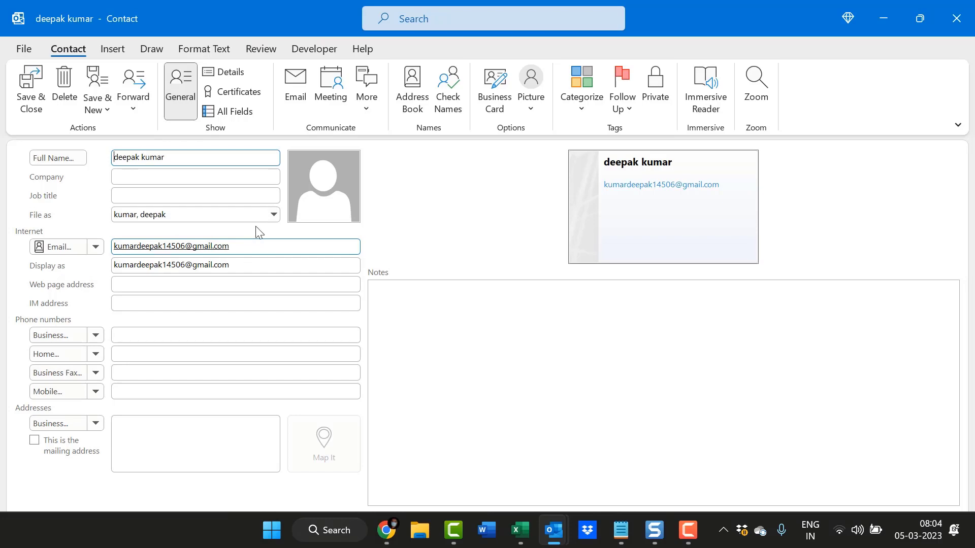
click(956, 18)
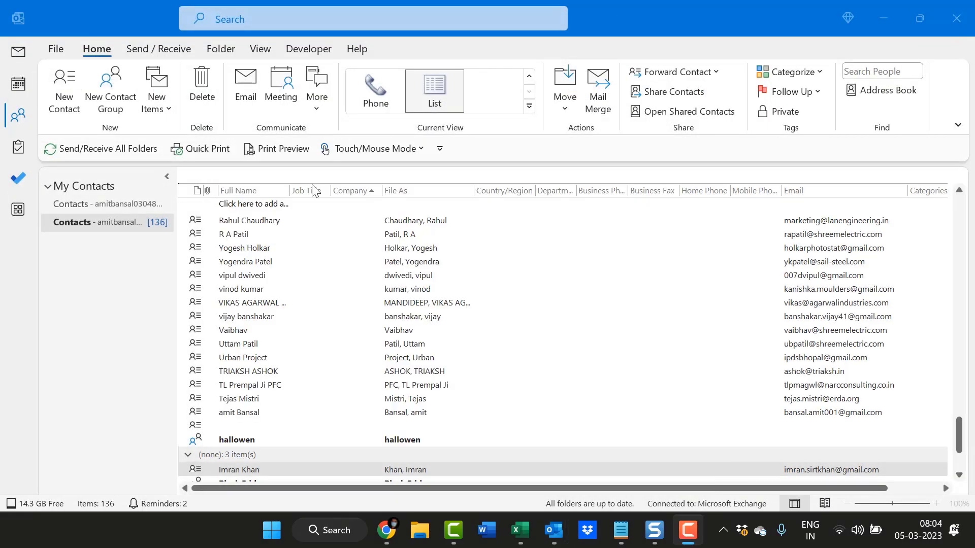
- Search people for 'deep' with F11, open the second match's card, then close it
key(F11)
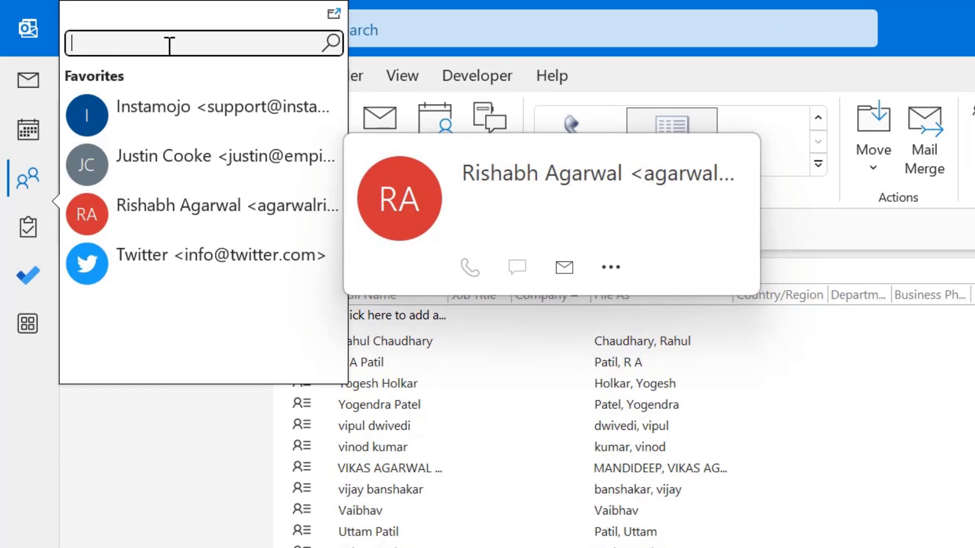
text(deepak)
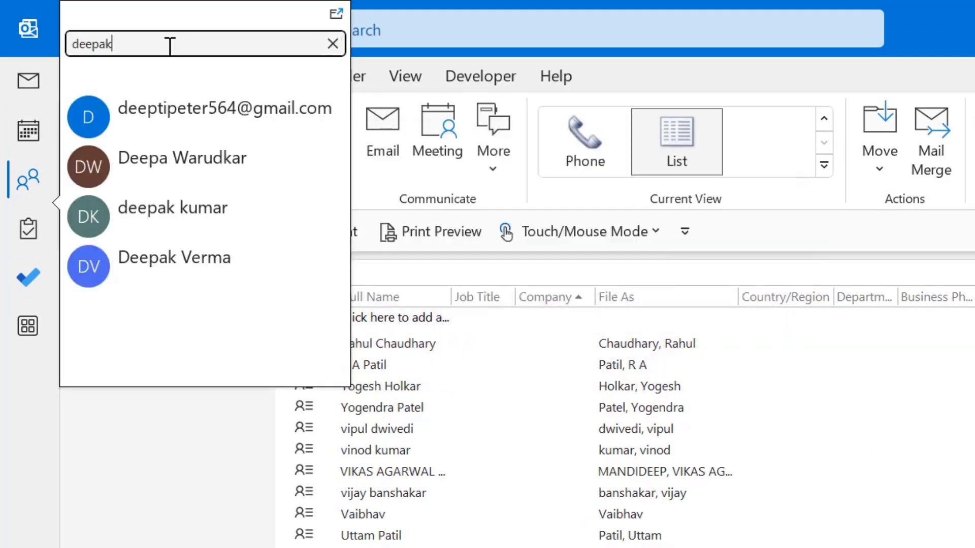
key(Return)
key(Down)
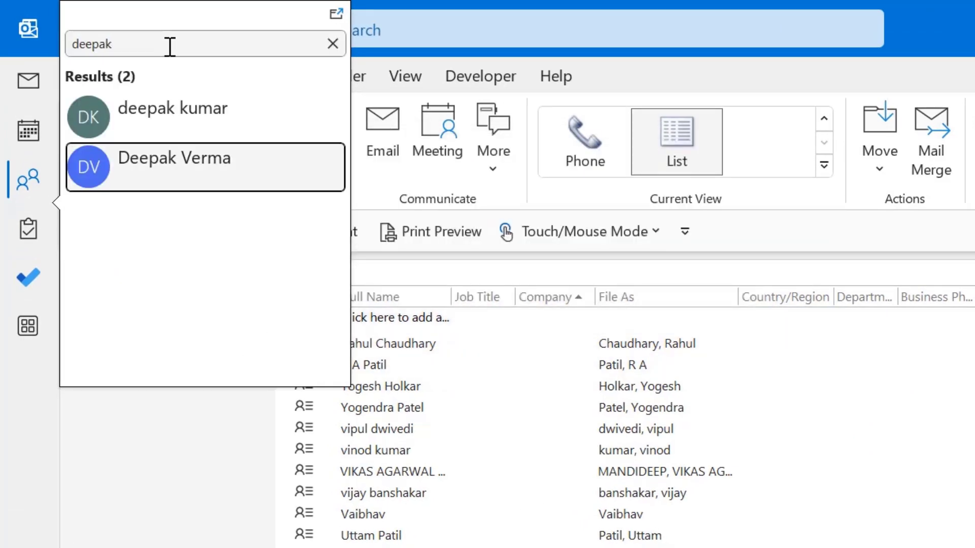
key(Up)
key(Down)
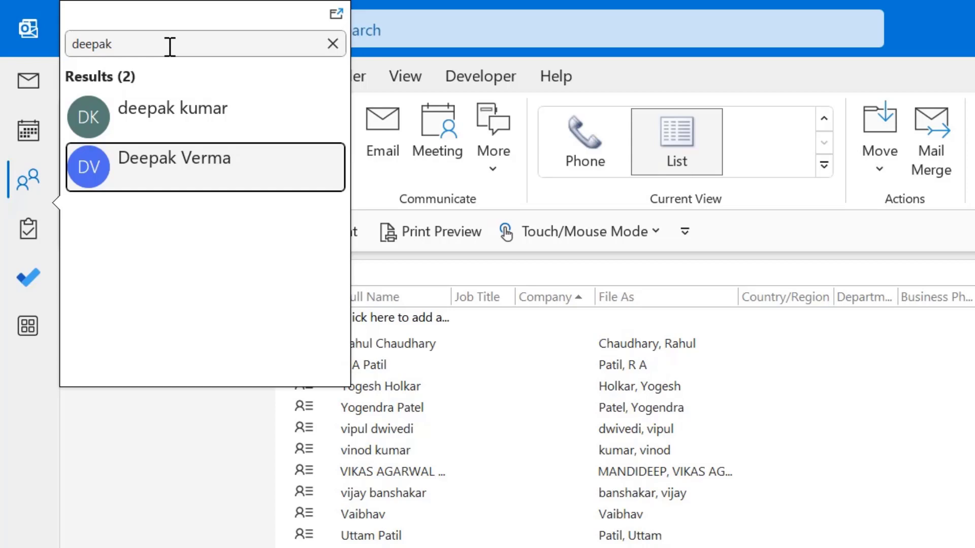
key(Return)
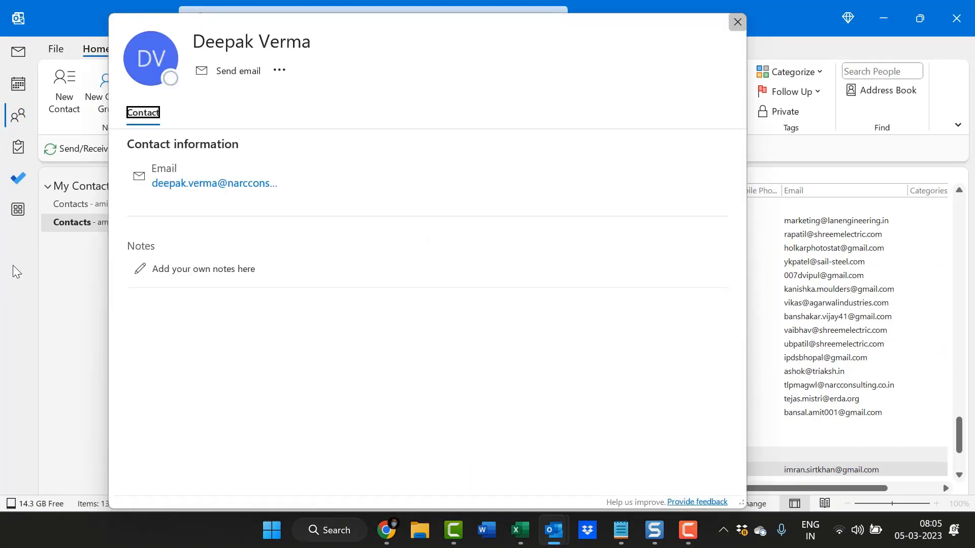
click(737, 22)
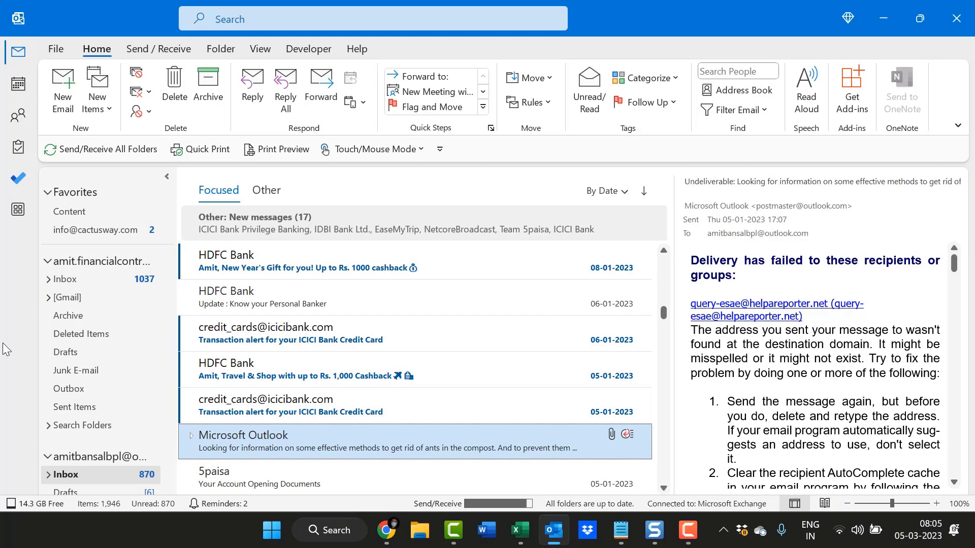
click(18, 118)
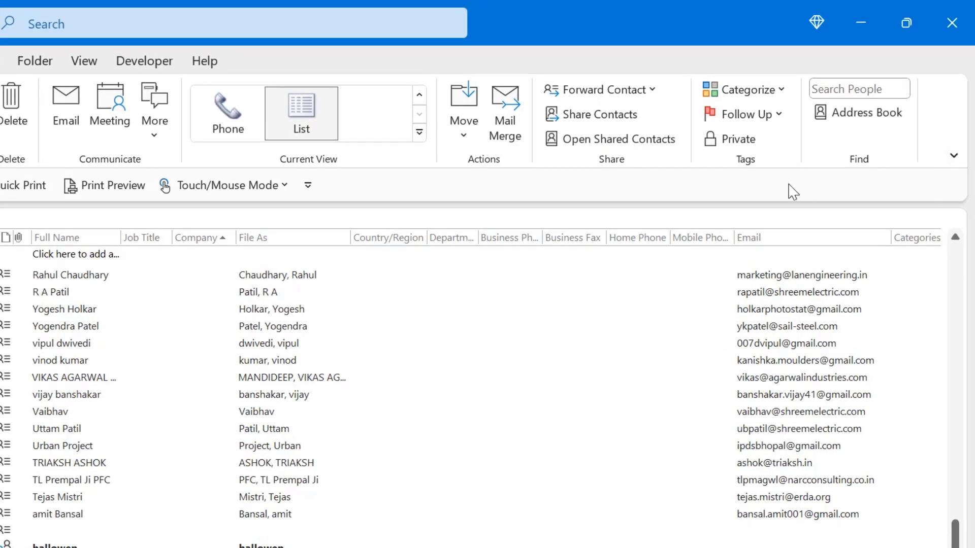
key(ctrl+1)
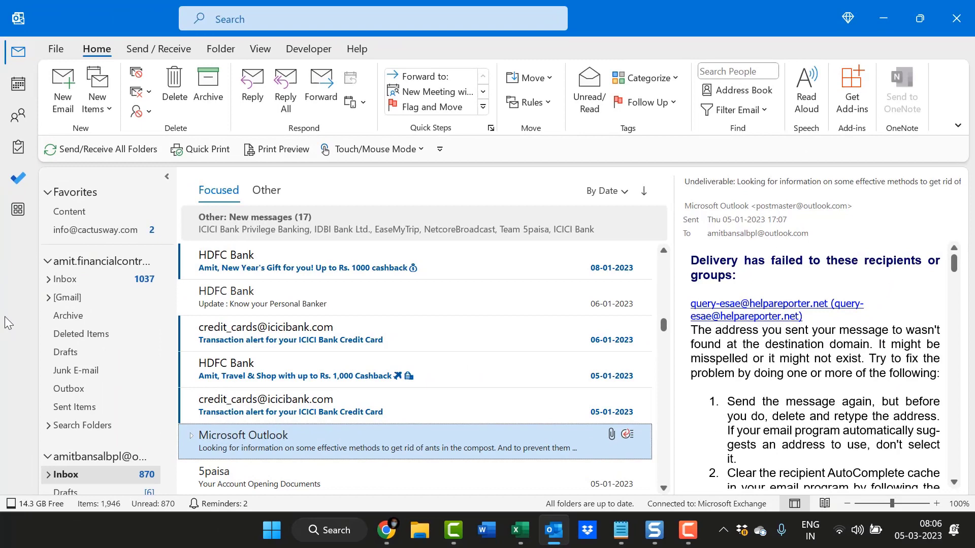
- Run an F3 mailbox search for 'deepak' to see suggested contacts, then return to Contacts with Ctrl+3
click(15, 127)
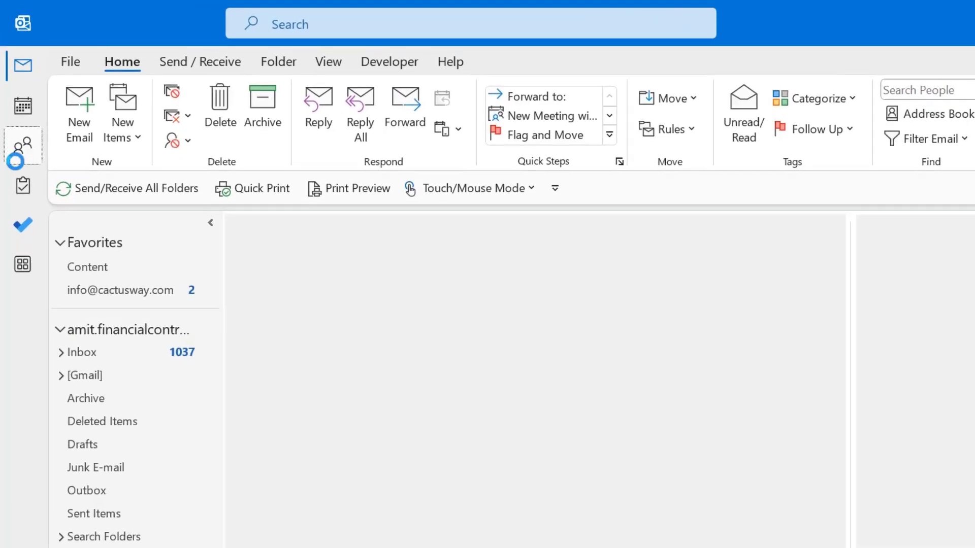
key(F3)
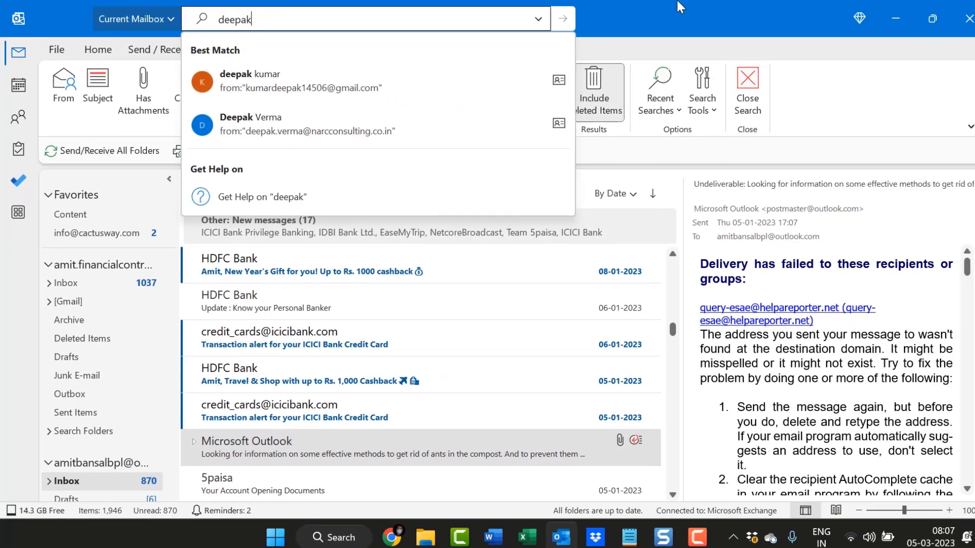
key(alt+Tab)
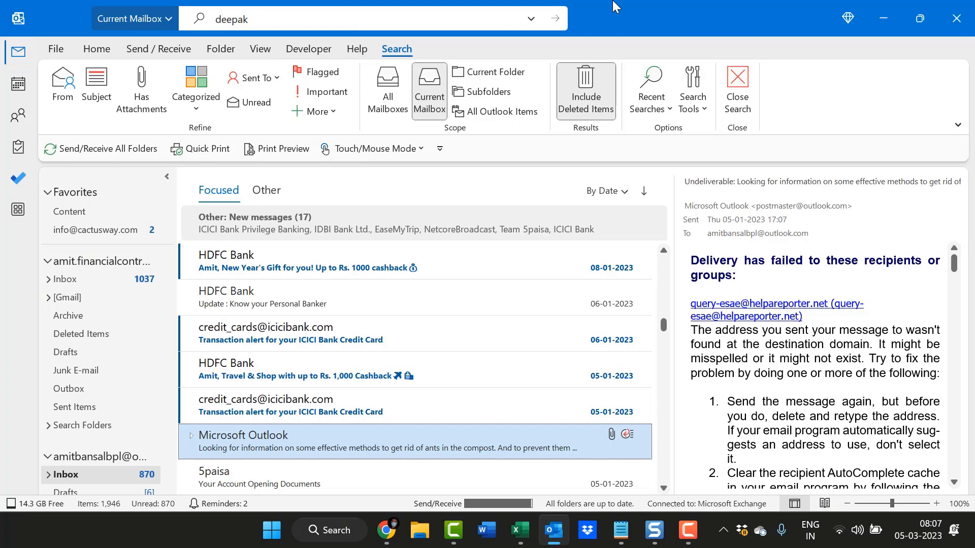
key(ctrl+3)
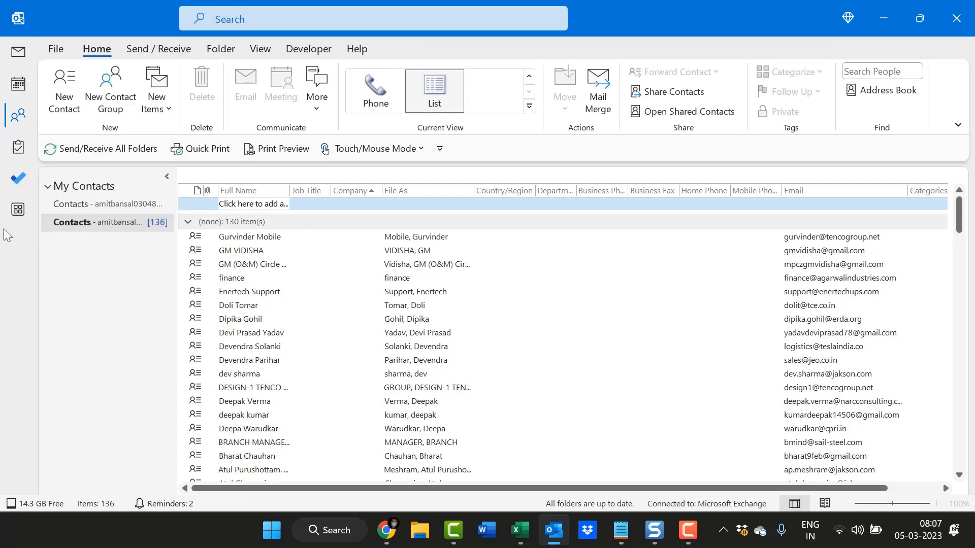
- Reach Search People with Alt+H, F, C, back out, then open the Address Book via Alt+H, A, B
mouse_move(2, 121)
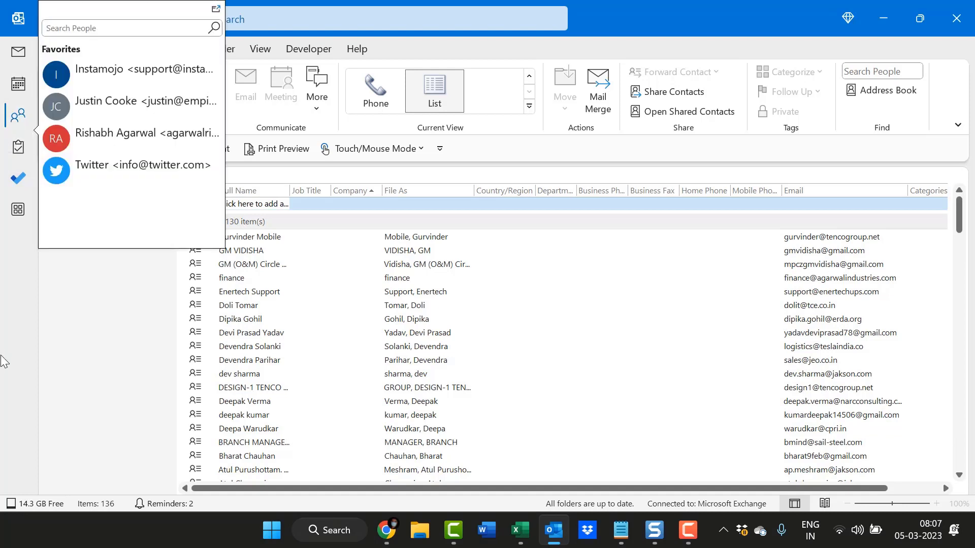
key(alt+h)
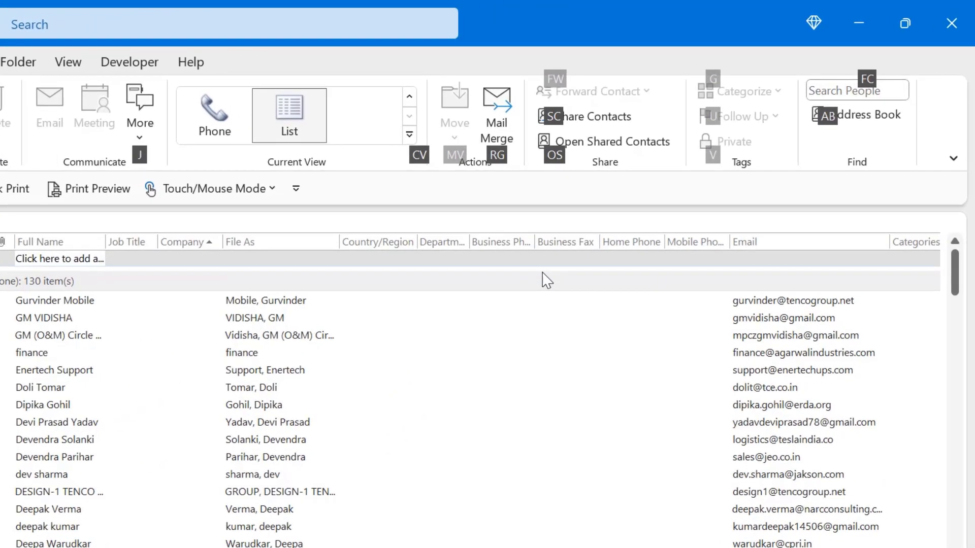
key(f)
key(c)
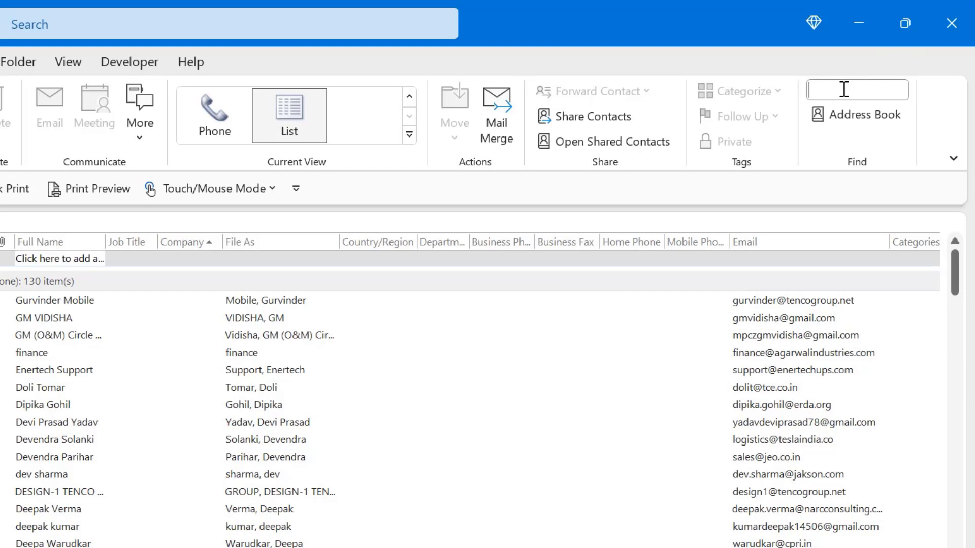
key(Escape)
key(alt)
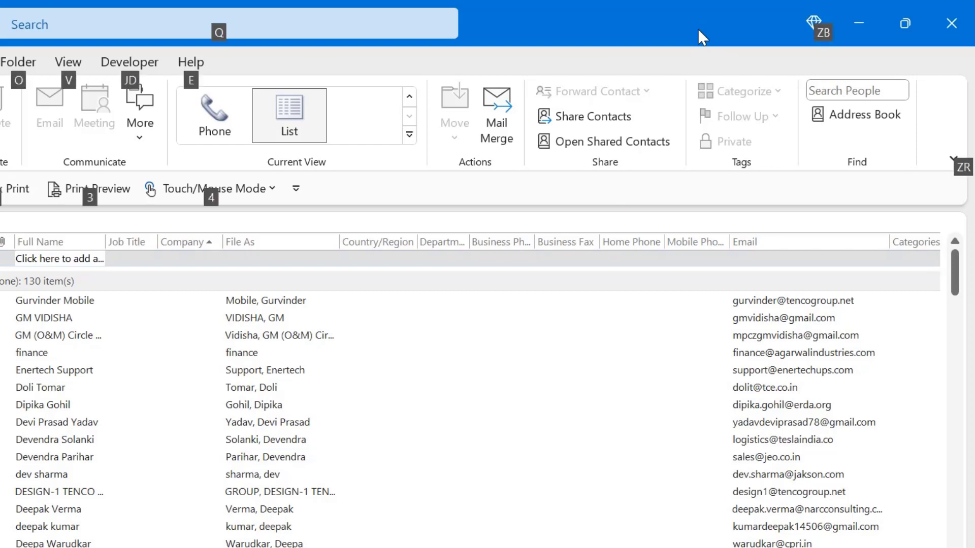
key(h)
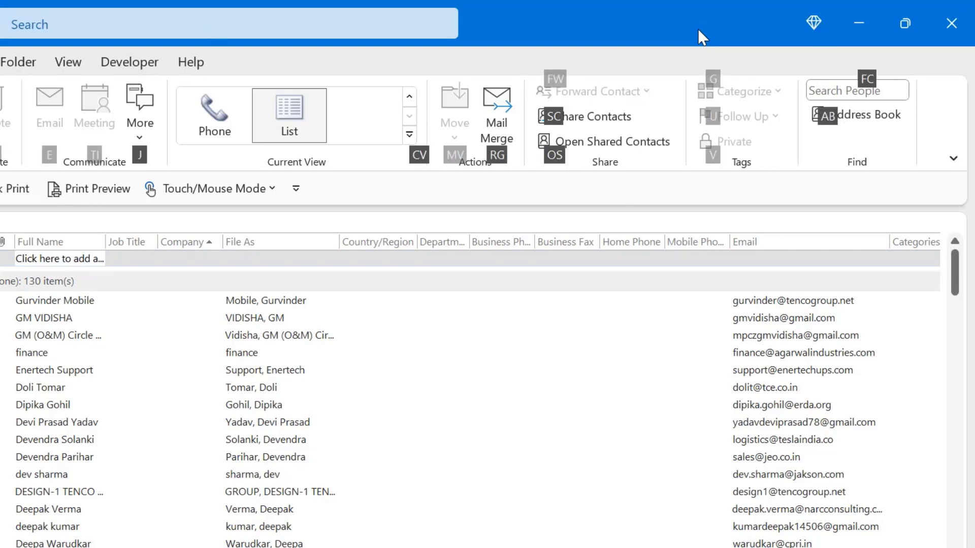
key(a)
key(b)
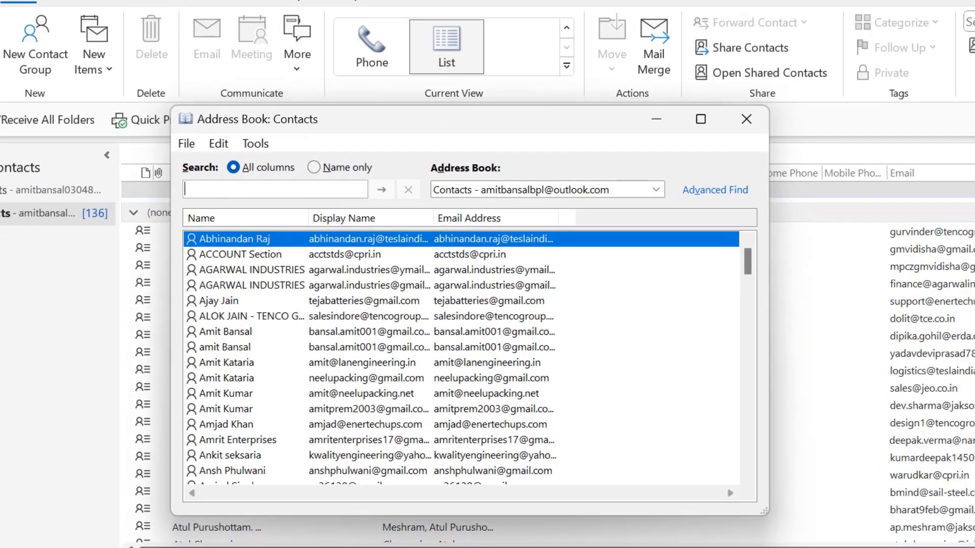
- Find 'deepak' in the Address Book, view the second match's contact form, and close it
text(deepak)
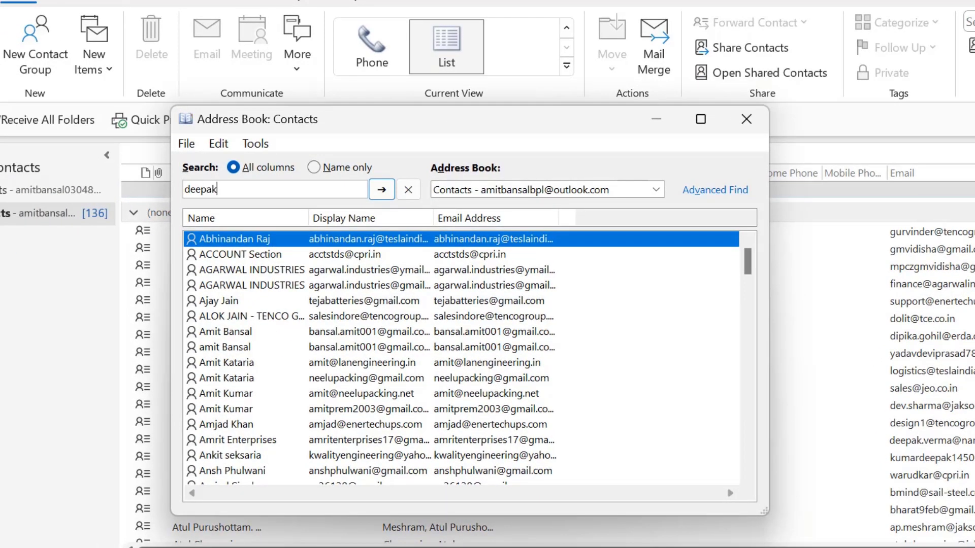
key(Return)
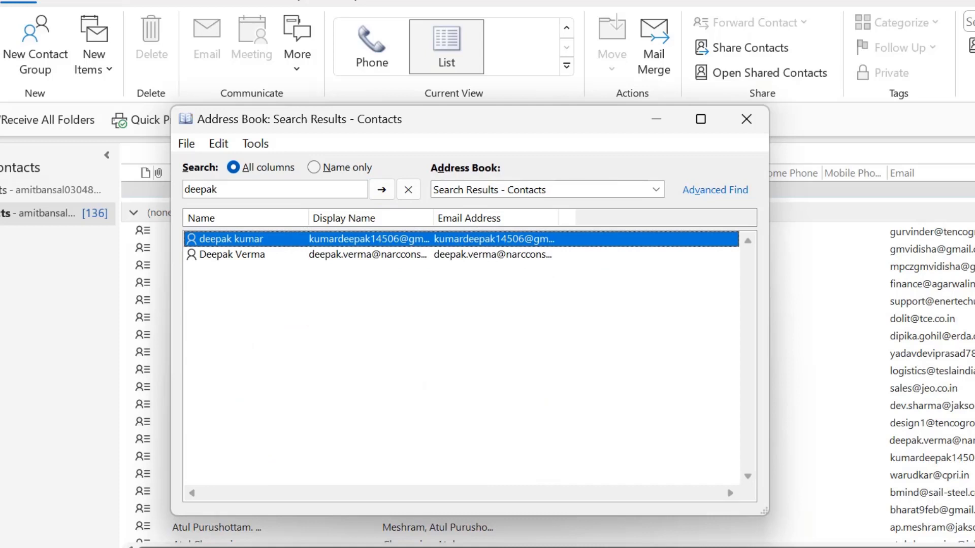
click(232, 254)
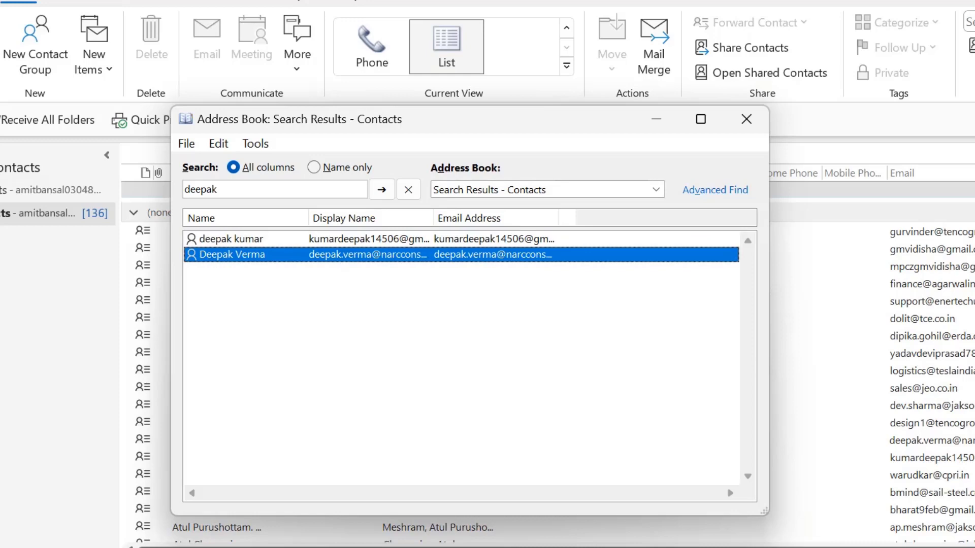
key(Return)
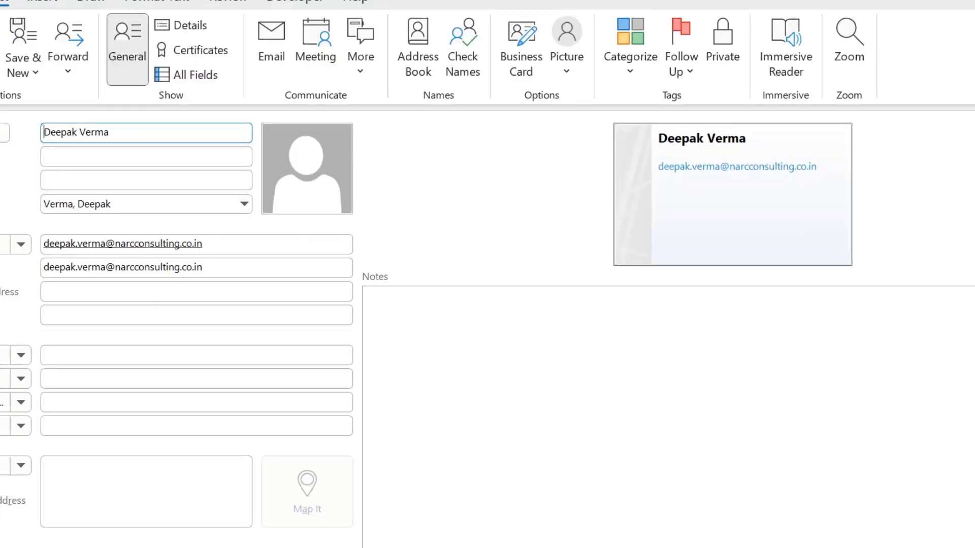
key(Tab)
key(Tab)
key(Tab)
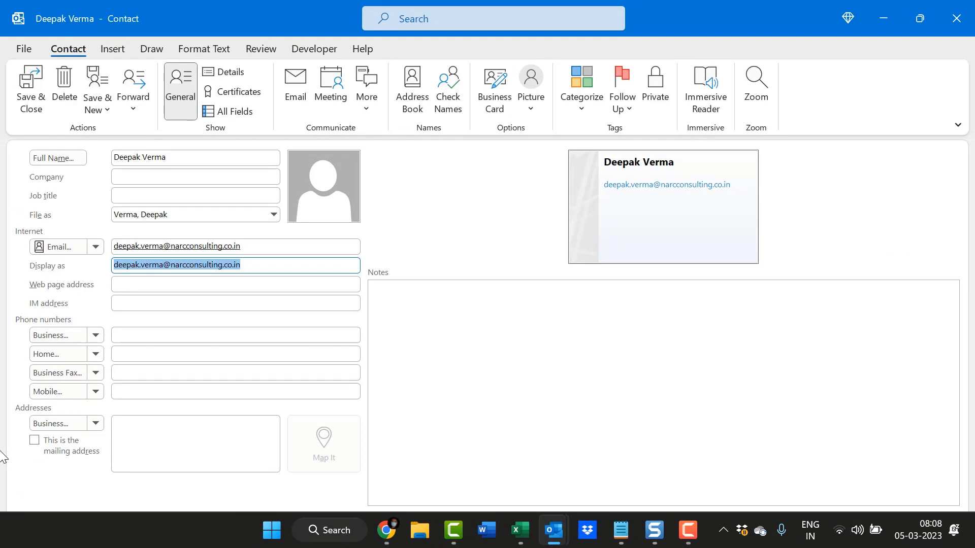
key(Escape)
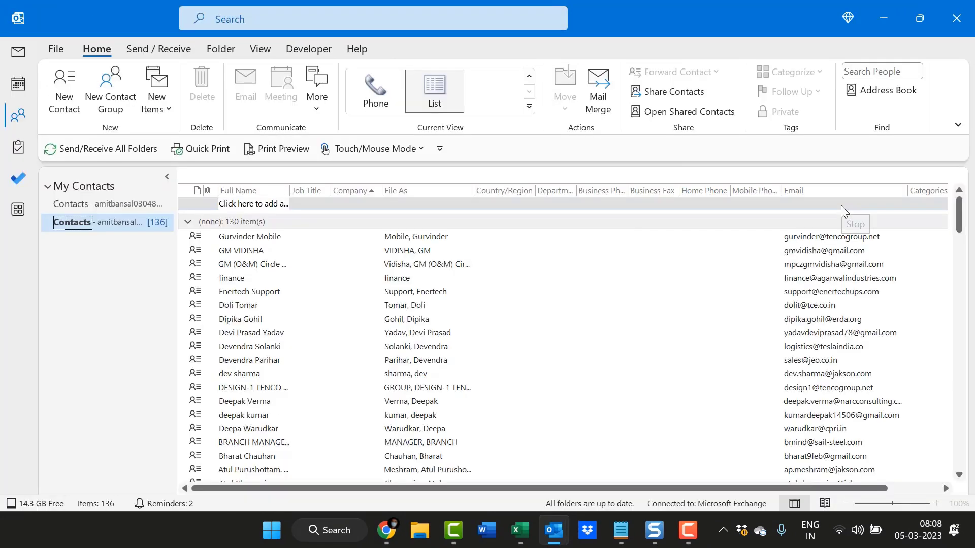